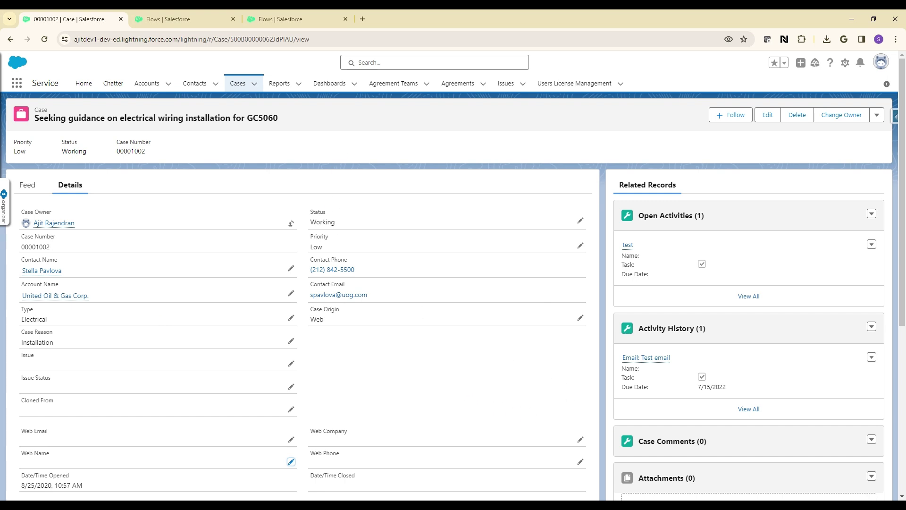
Step: Inline-edit and save the case with Internal Comments blank, updating last-modified to 1/20/2024, 1:34 PM
scroll(372, 337, "down", 6)
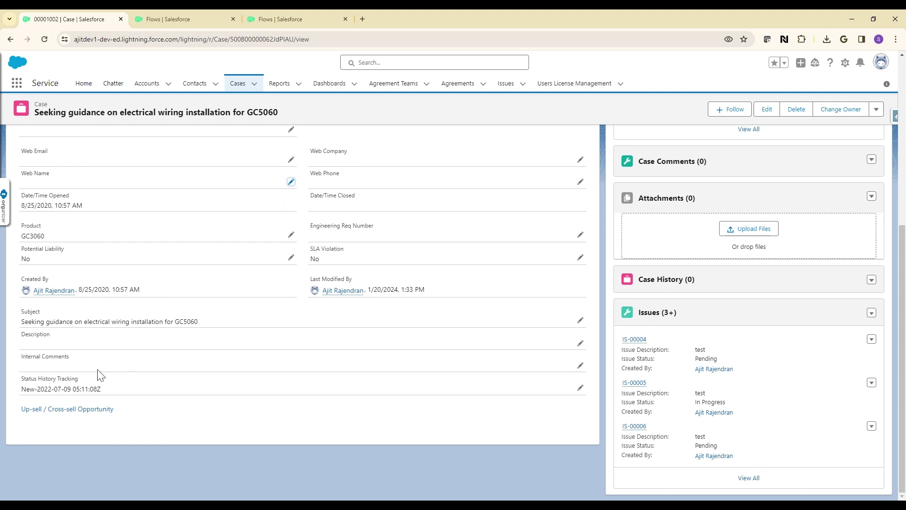
double_click(132, 370)
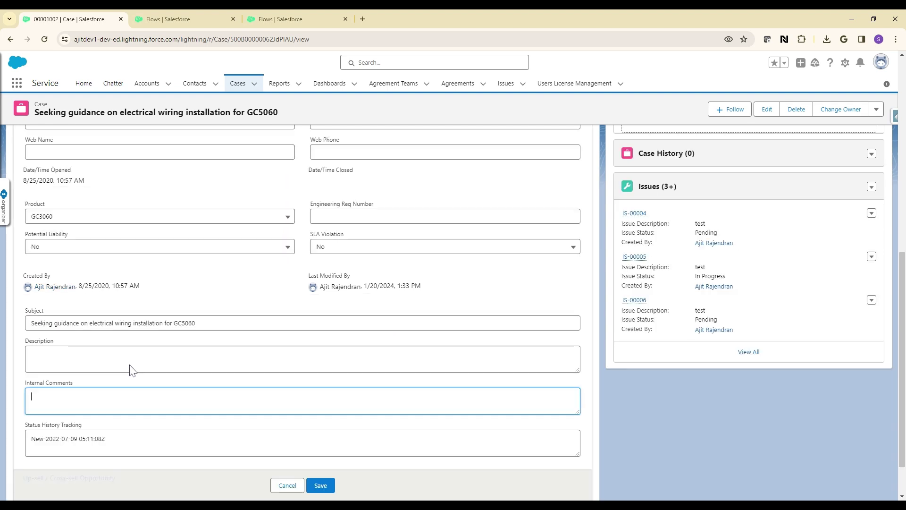
left_click(322, 486)
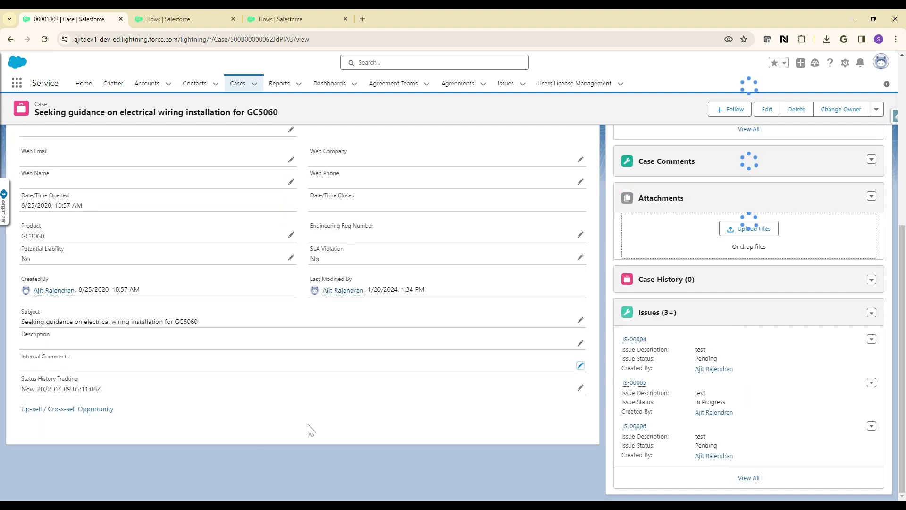
scroll(329, 428, "up", 1)
scroll(329, 428, "up", 2)
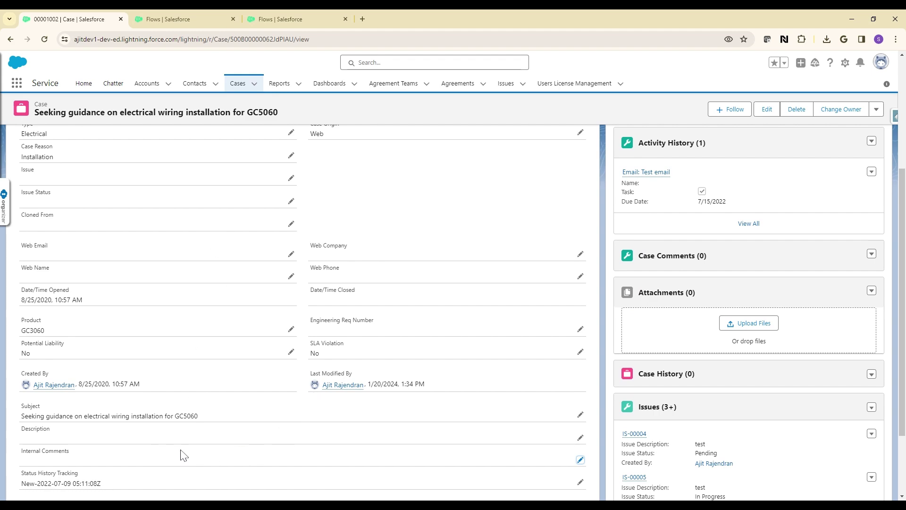
scroll(259, 340, "up", 4)
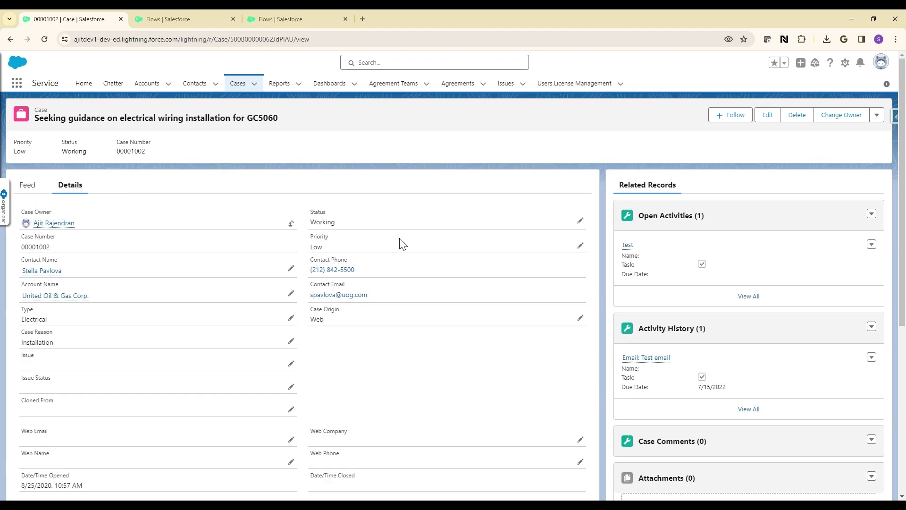
Step: From the Flows list, create a new Record-Triggered Flow
left_click(179, 20)
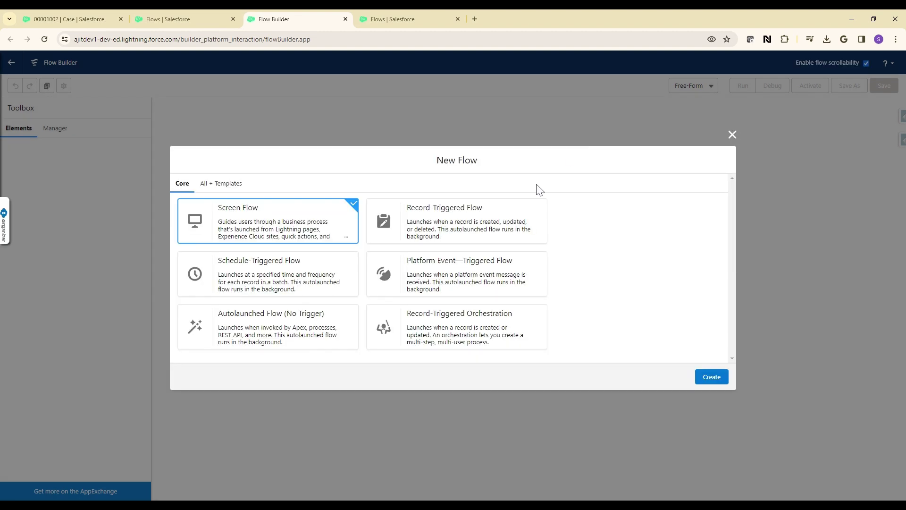
left_click(455, 231)
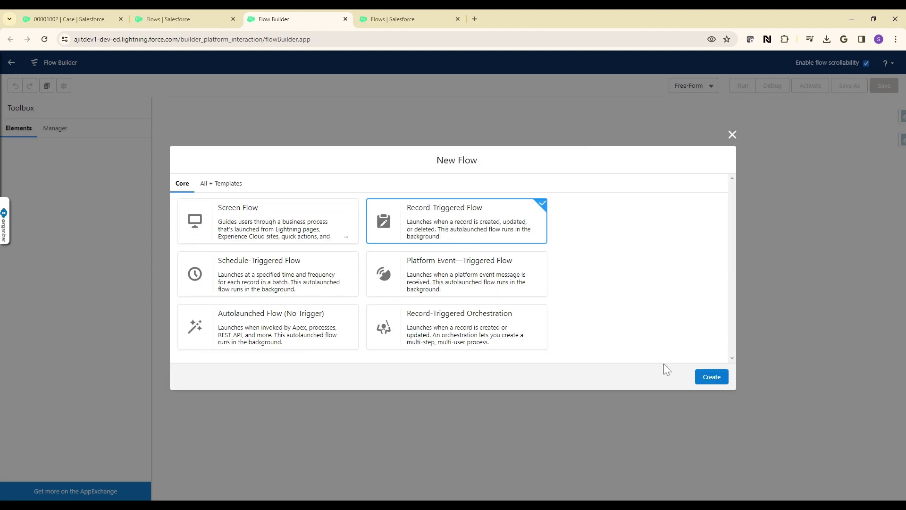
left_click(712, 377)
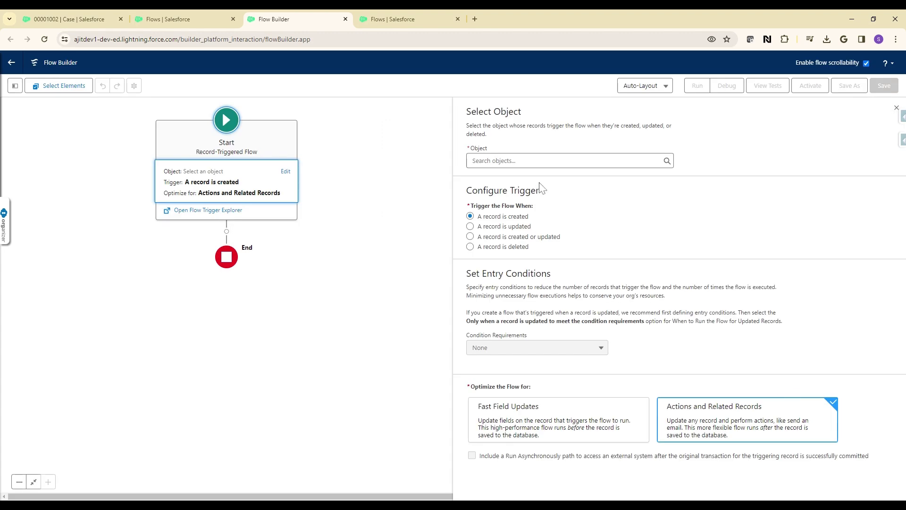
Step: Trigger the flow when a Case record is updated, requiring All Conditions Are Met (AND)
left_click(542, 160)
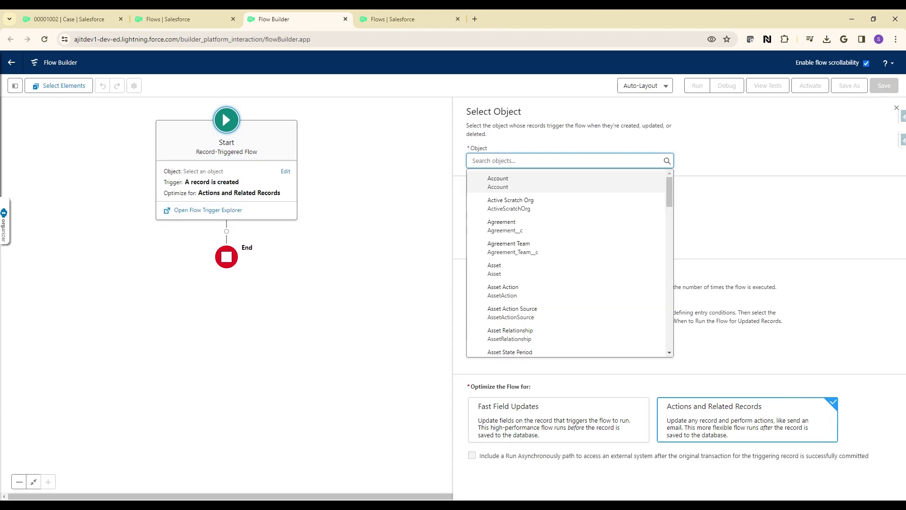
type("Case")
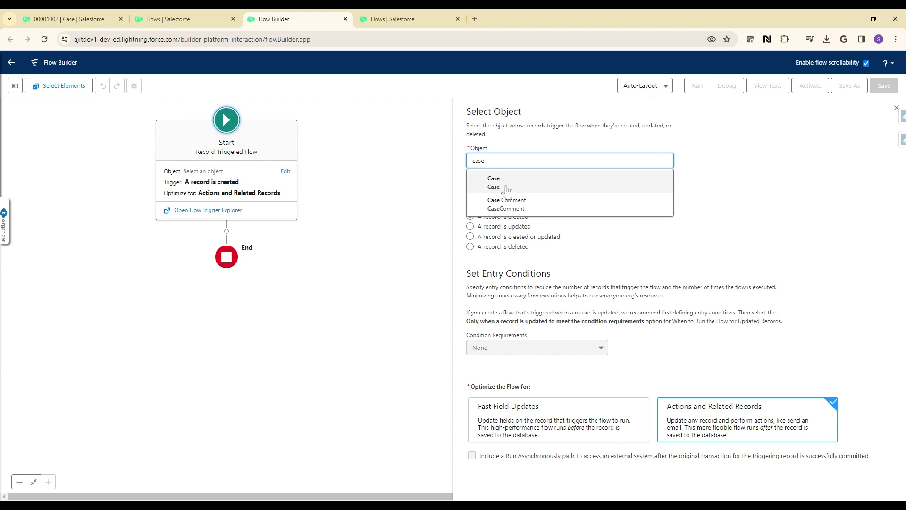
left_click(508, 187)
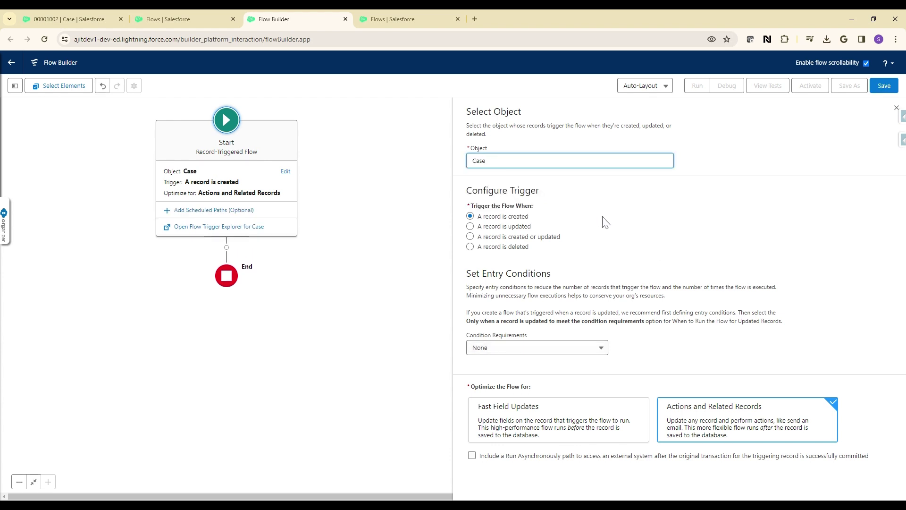
left_click(516, 229)
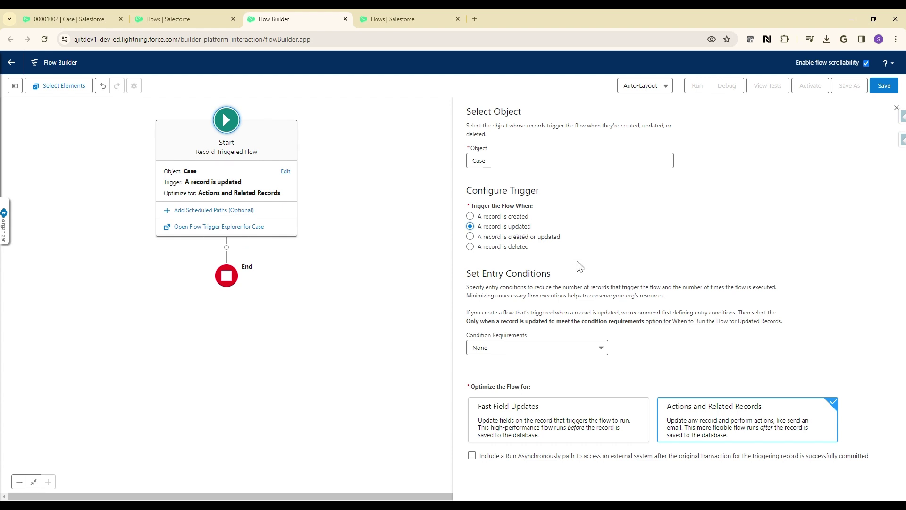
left_click(578, 352)
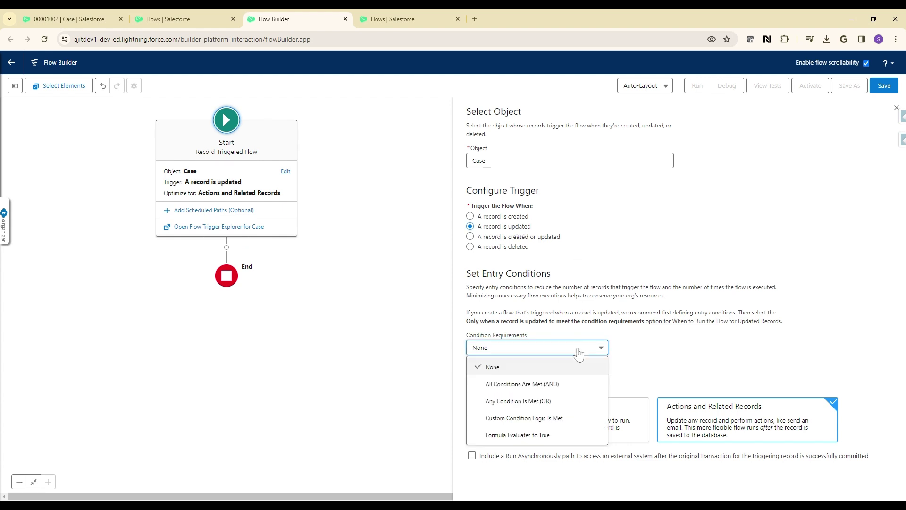
left_click(560, 384)
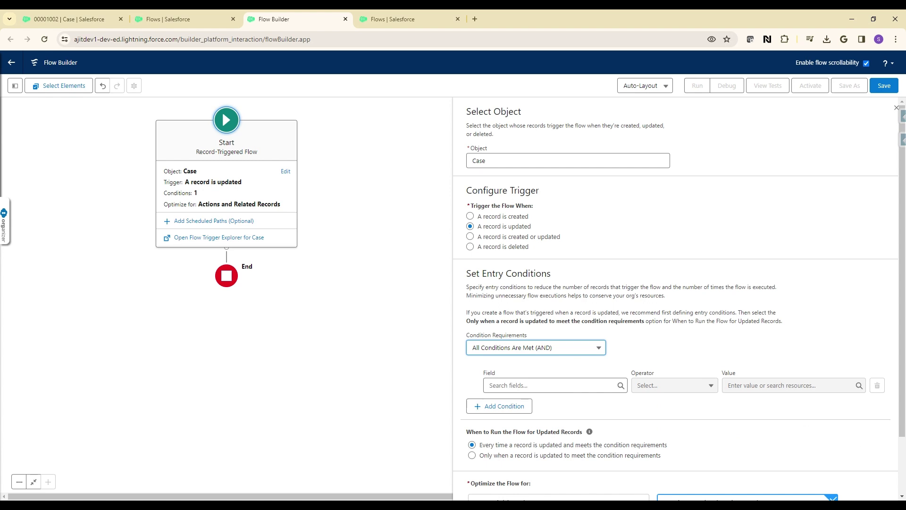
Step: Add the first entry condition: Status Equals Working
key("Return")
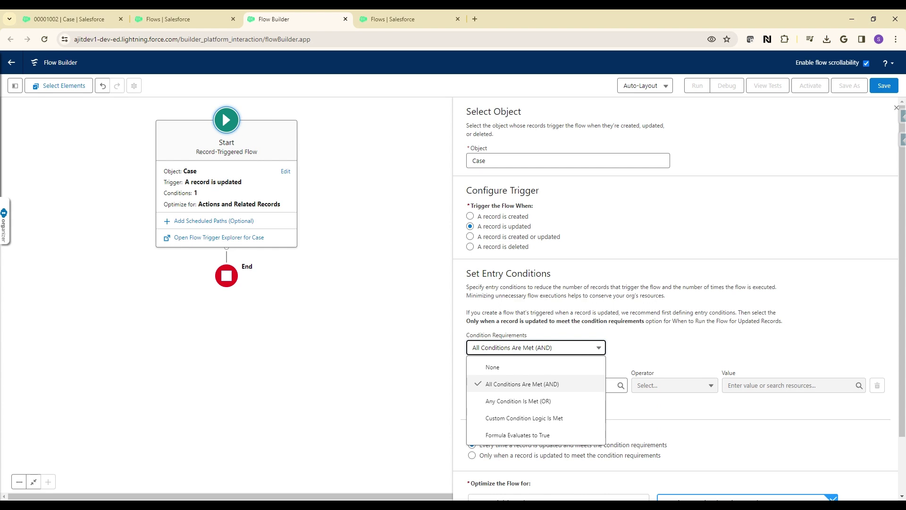
key("Return")
key("Tab")
type("stat")
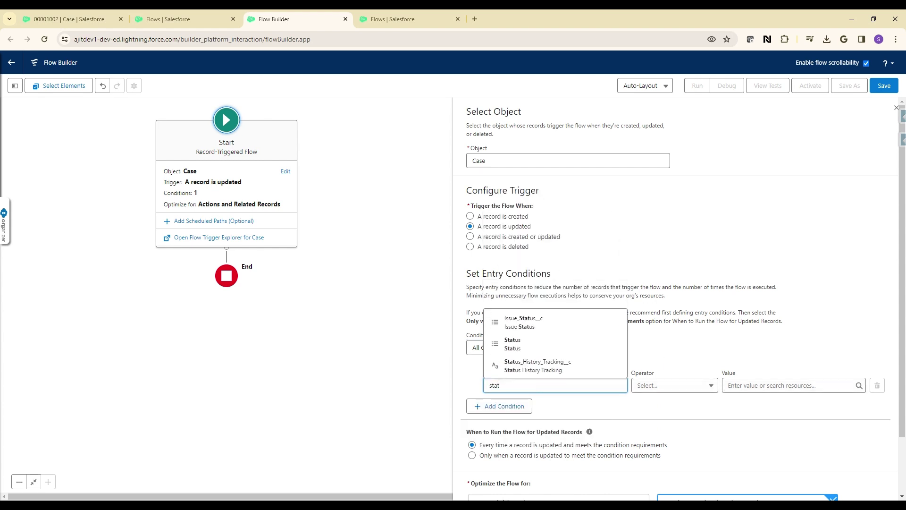
key("Down")
key("Return")
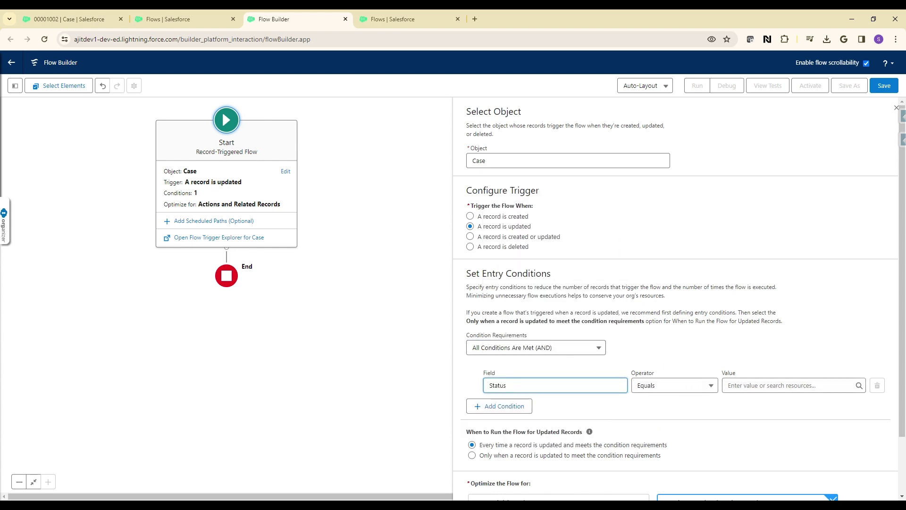
key("Tab")
key("Tab")
left_click(767, 241)
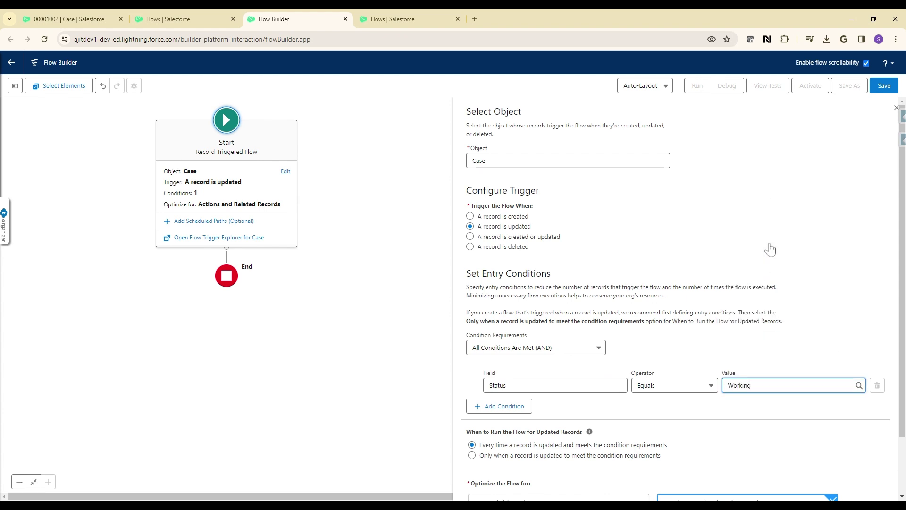
Step: Add a second entry condition on the Comments field
left_click(522, 411)
left_click(516, 414)
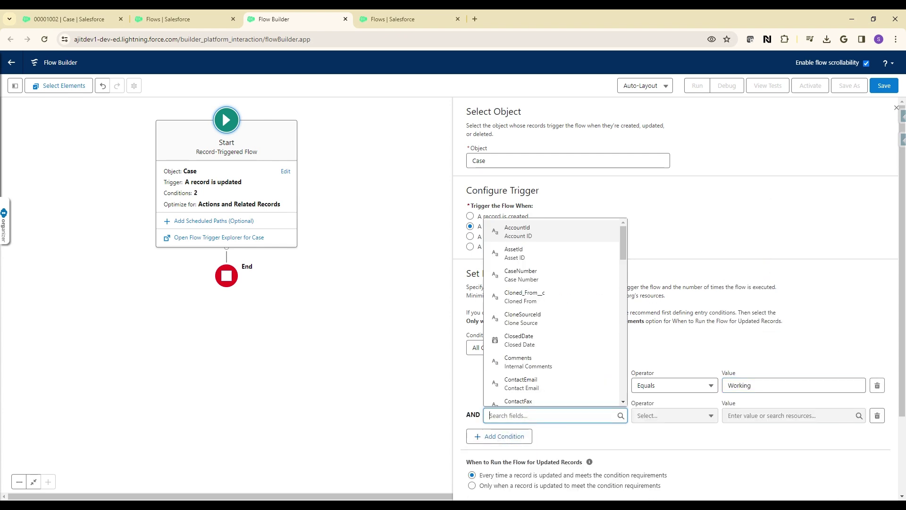
type("inter")
left_click(550, 394)
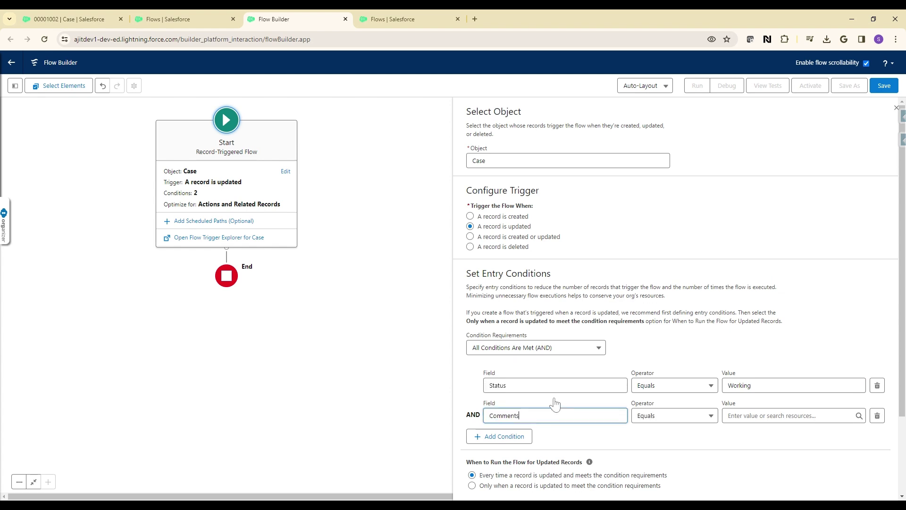
Step: Optimize the flow for Fast Field Updates
scroll(764, 451, "down", 2)
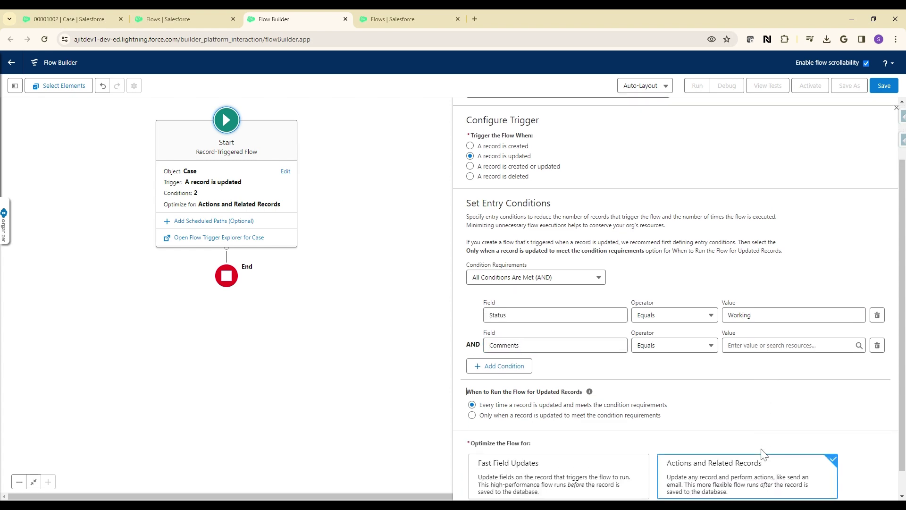
scroll(799, 389, "down", 1)
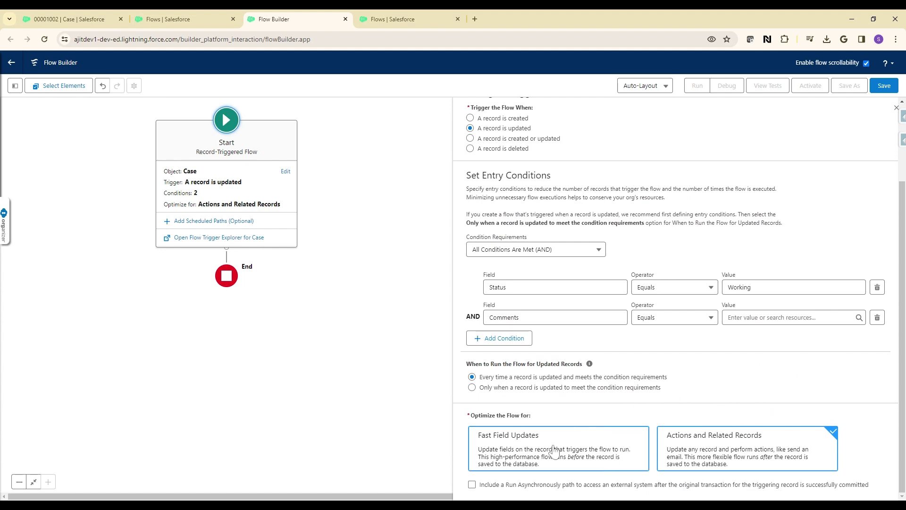
left_click(524, 453)
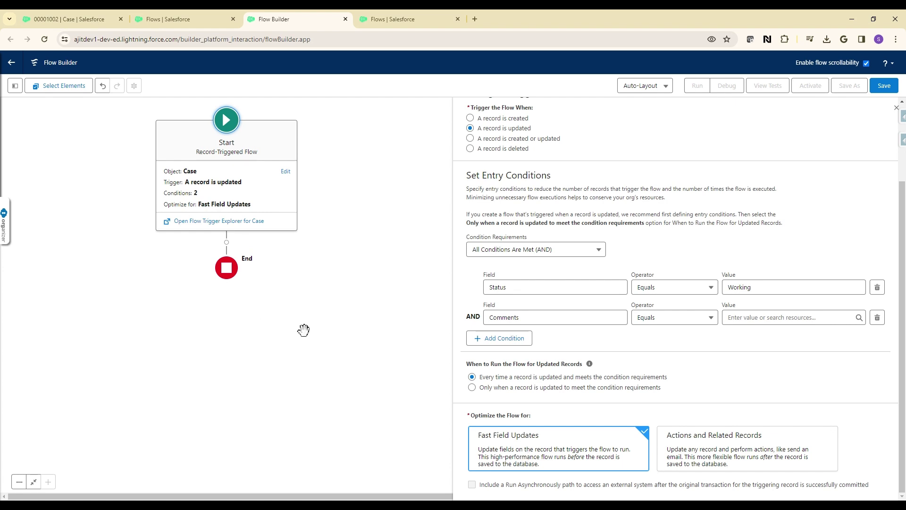
Step: Add a Custom Error element after Start, labelled 'Error'
left_click(226, 242)
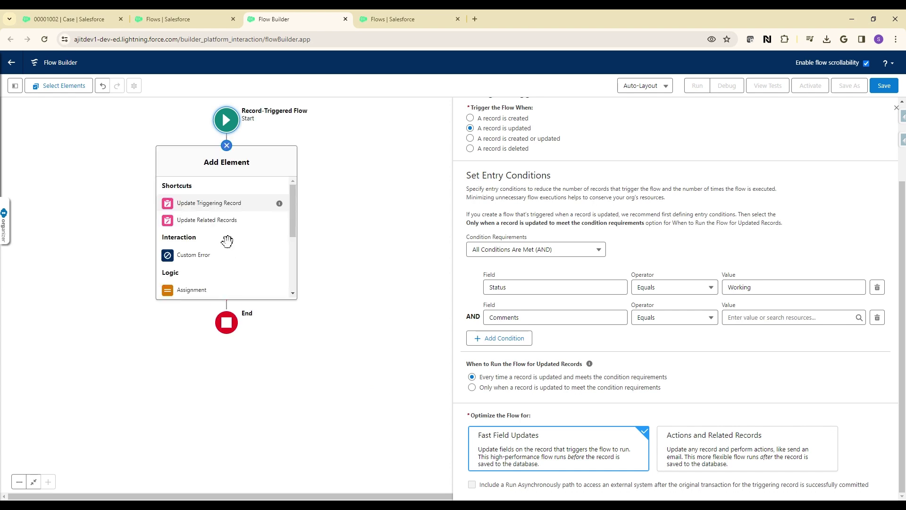
left_click(203, 257)
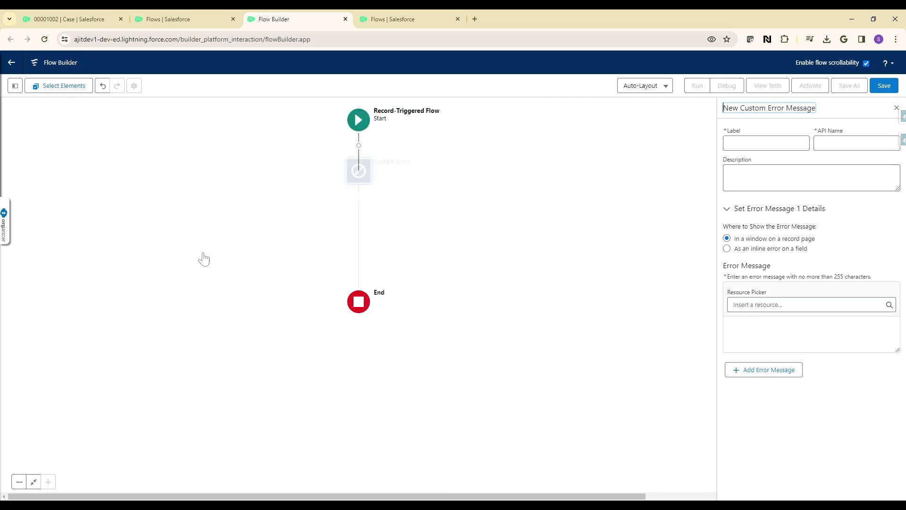
key("Tab")
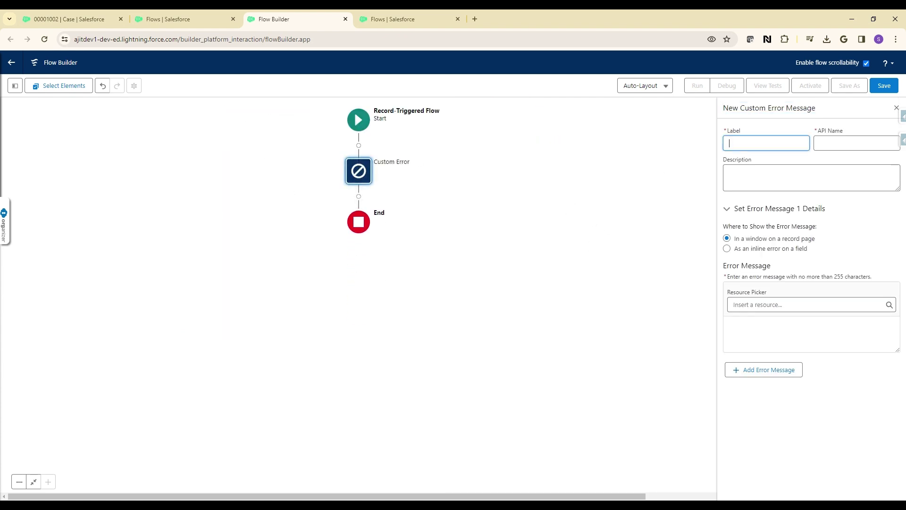
type("Error")
key("Tab")
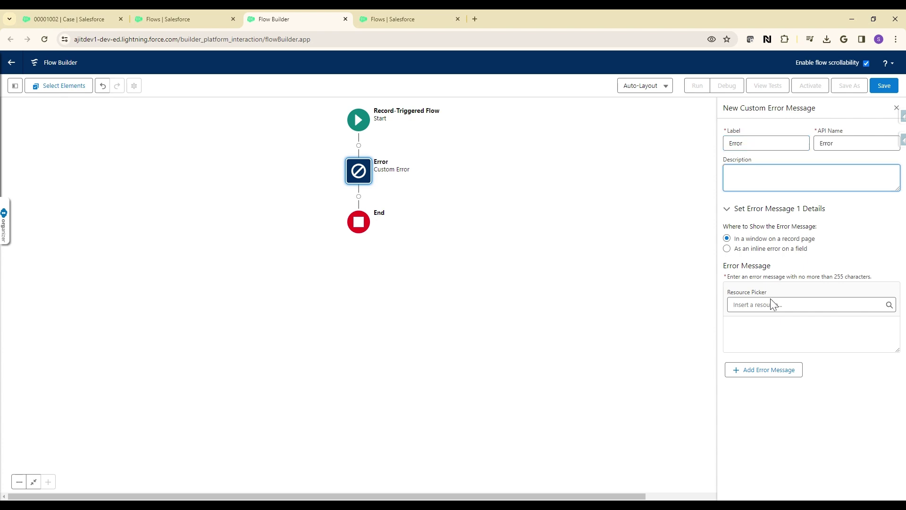
Step: Set the message 'Please enter the Internal comments' as an inline error on Internal Comments
left_click(736, 330)
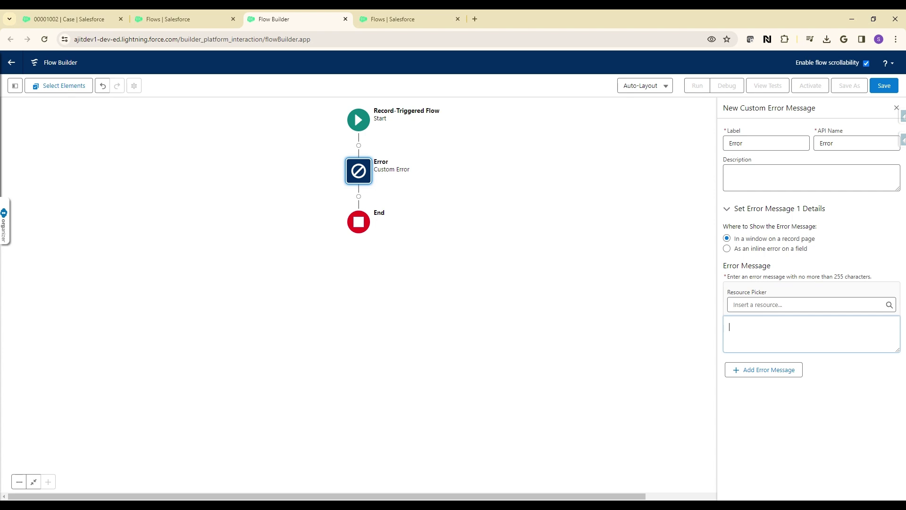
type("Please enter th")
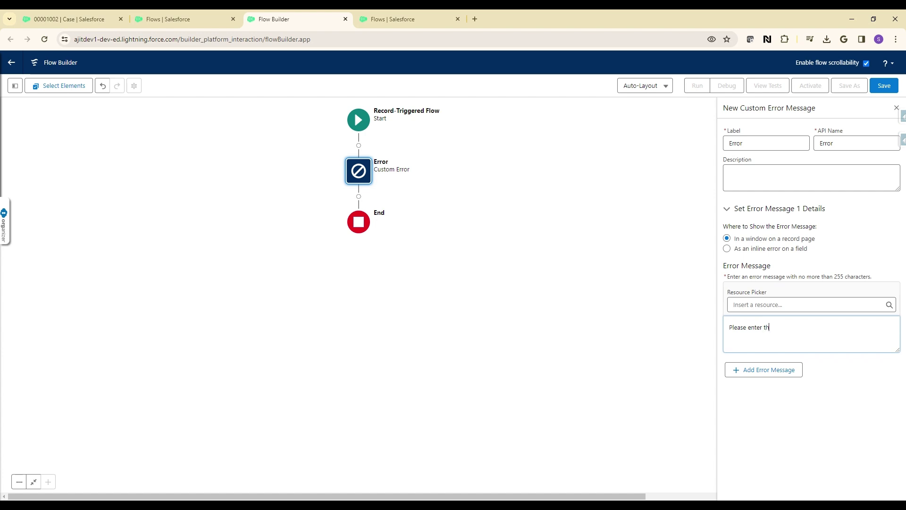
type("e Internal comments")
left_click(729, 249)
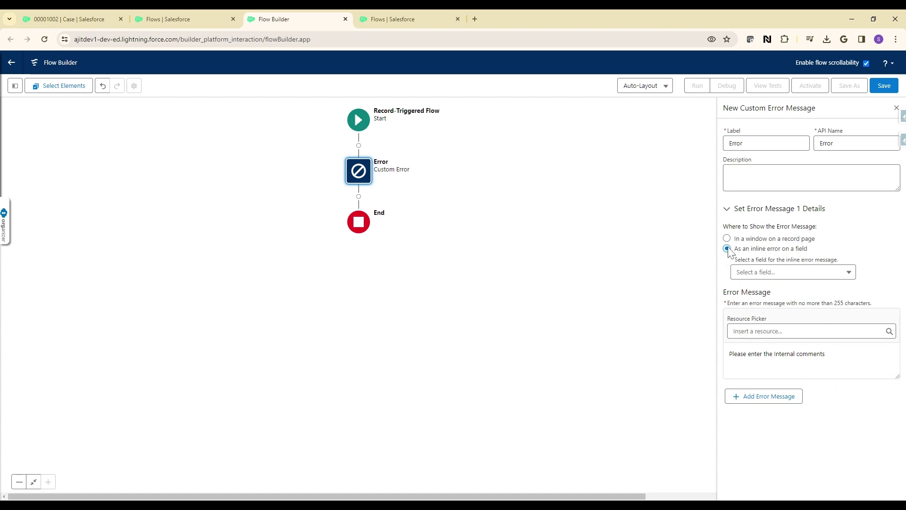
left_click(785, 276)
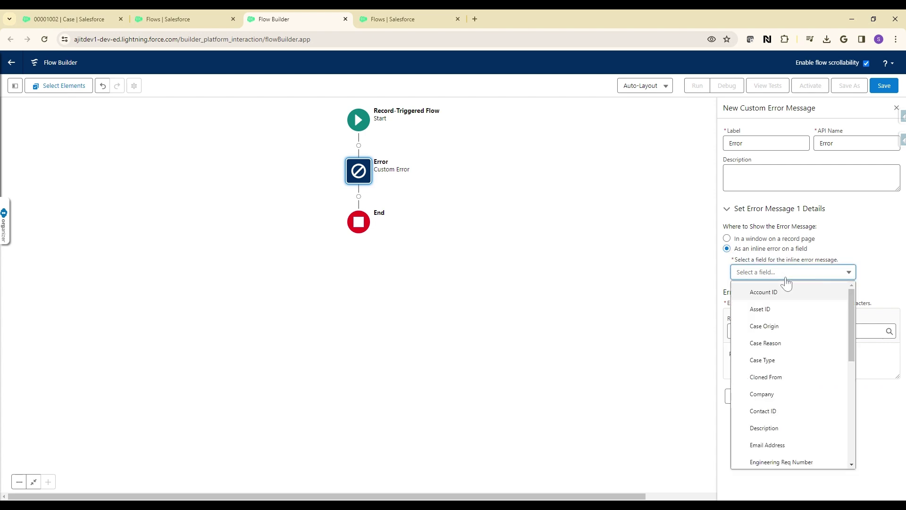
scroll(786, 282, "down", 1)
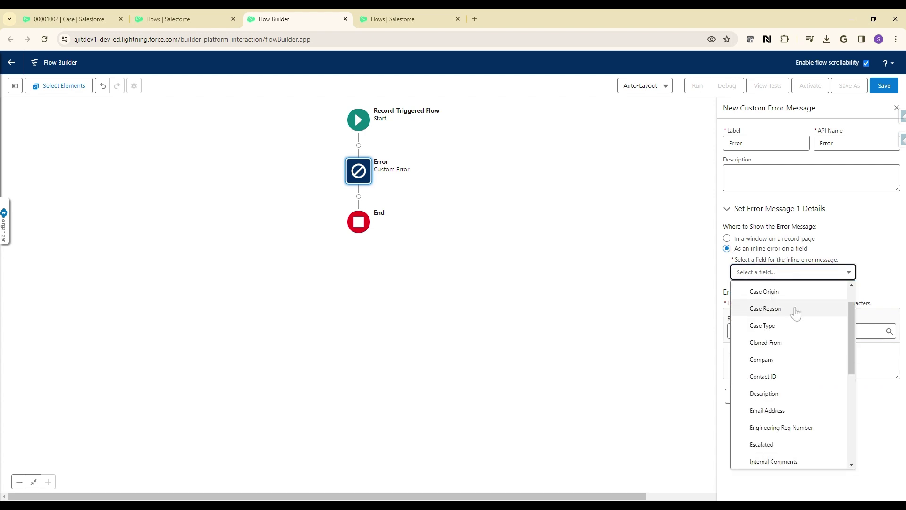
left_click(783, 463)
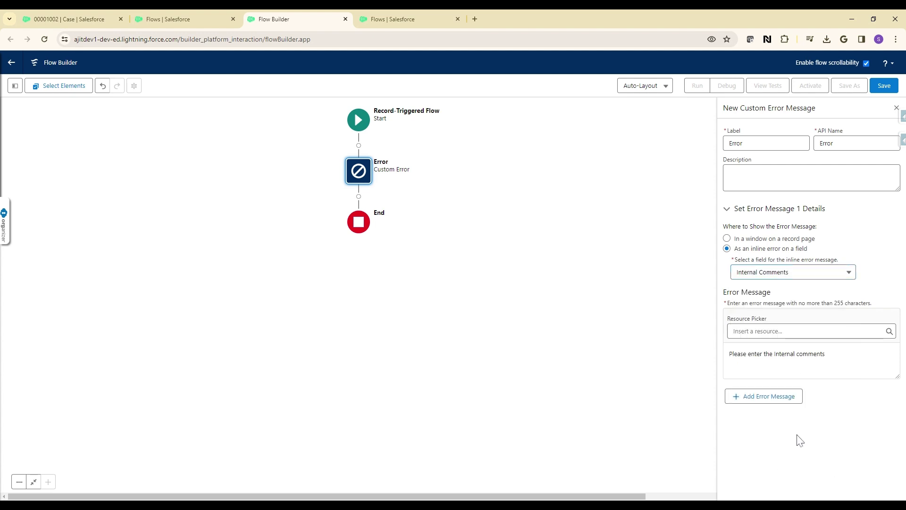
Step: Save the flow with the label Case_CustomError
left_click(881, 94)
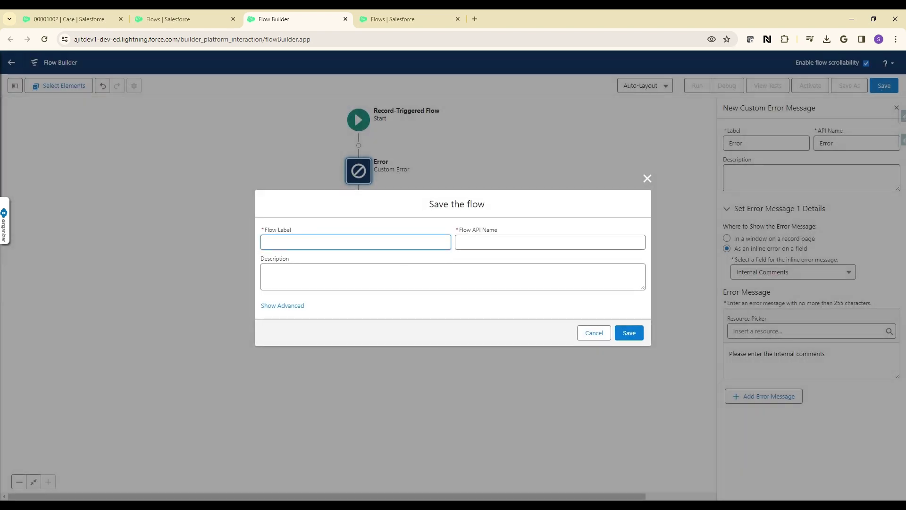
type("CA")
type("ase")
type("_Custom")
type("Error")
left_click(531, 315)
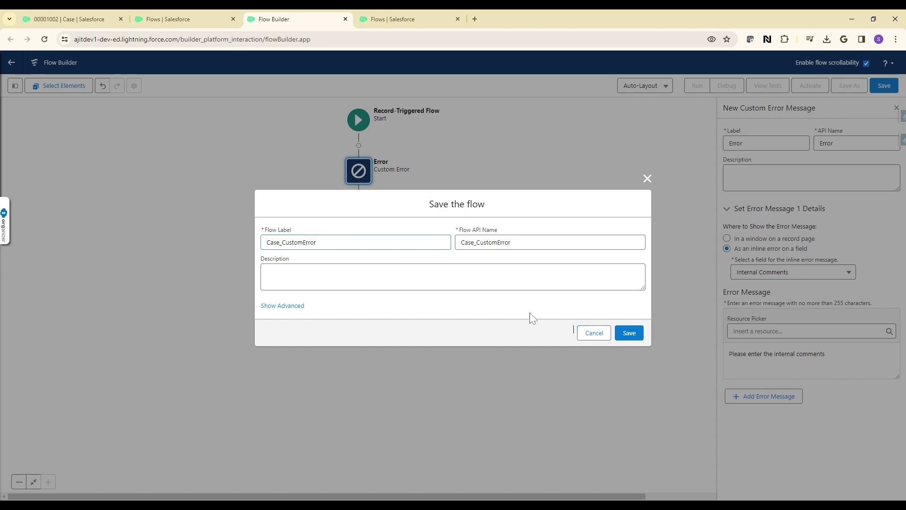
left_click(626, 334)
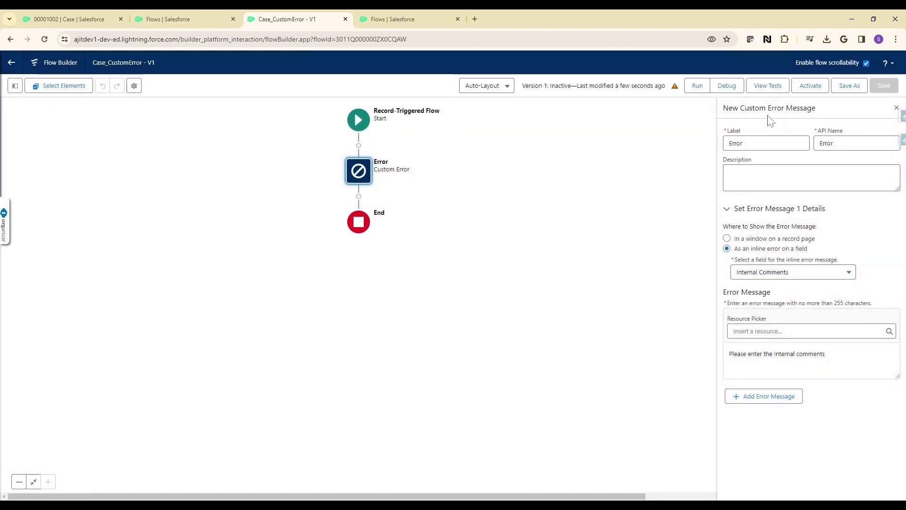
Step: Review the flow's warning details, activate the flow, and return to the case record
left_click(675, 87)
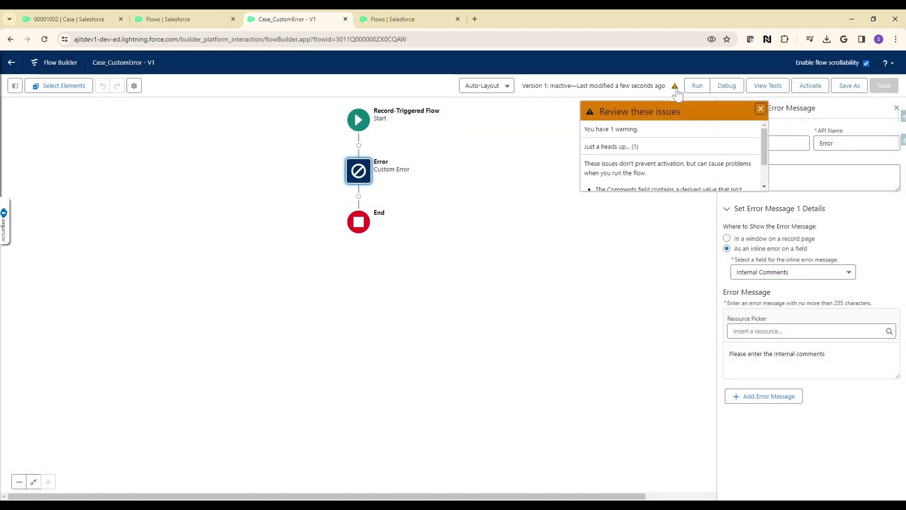
scroll(703, 162, "down", 1)
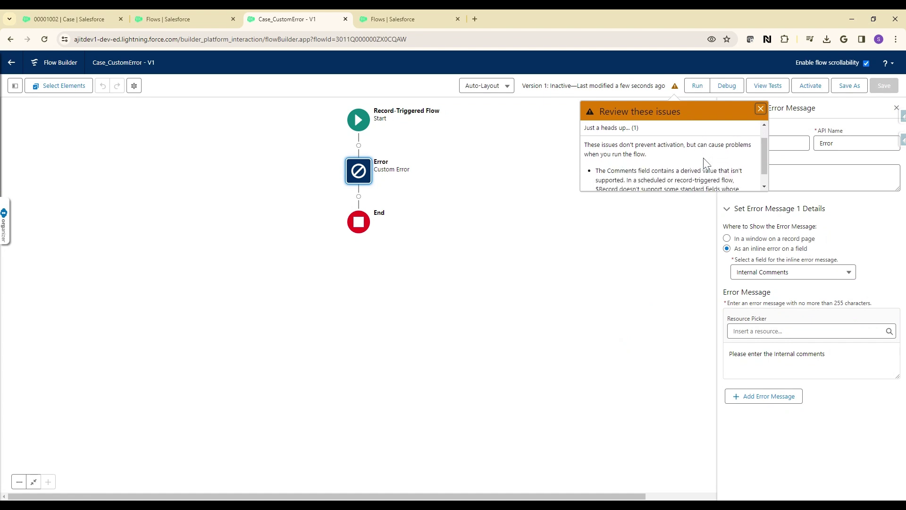
scroll(710, 169, "down", 2)
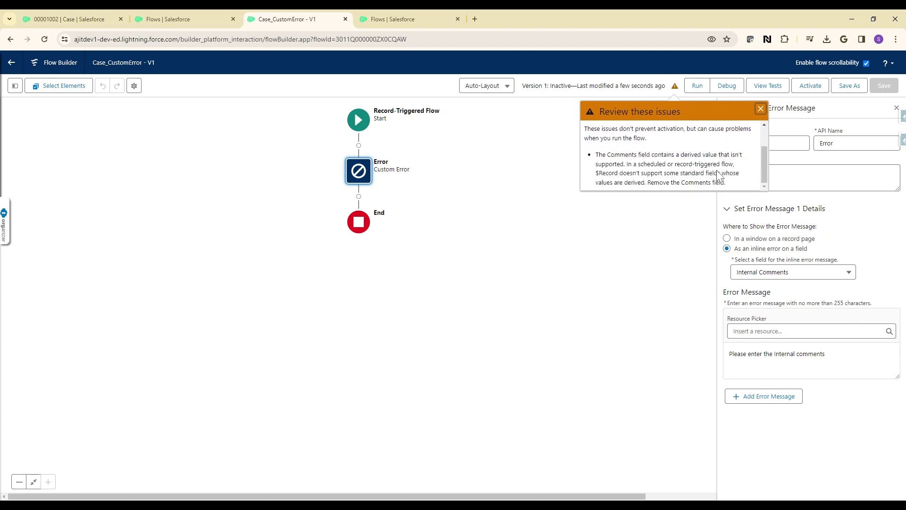
left_click(759, 110)
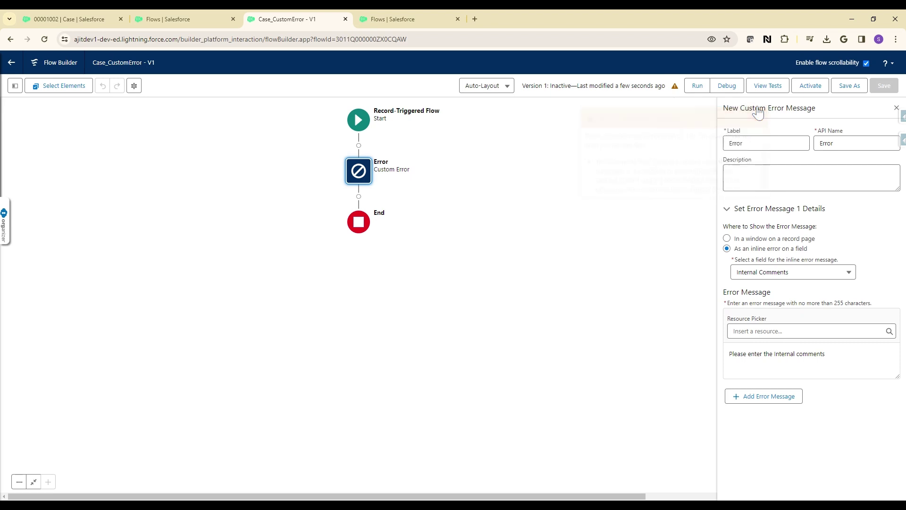
left_click(810, 86)
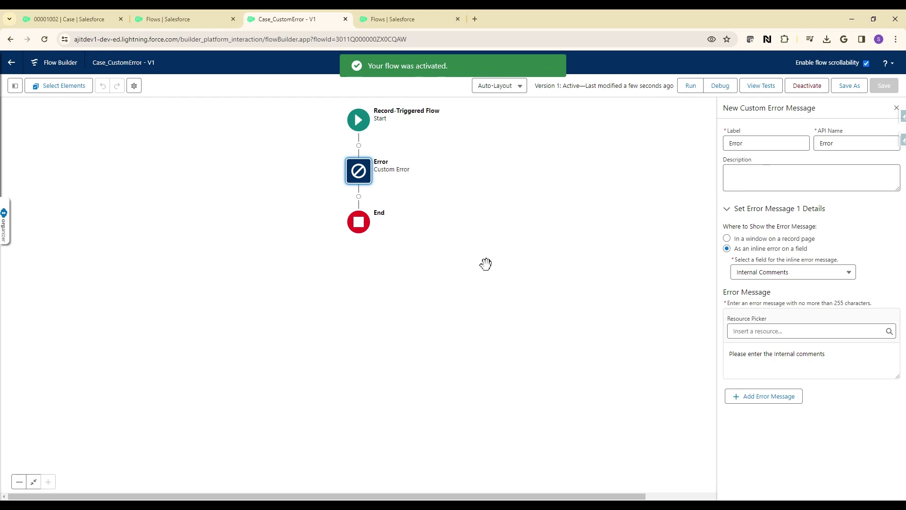
left_click(85, 21)
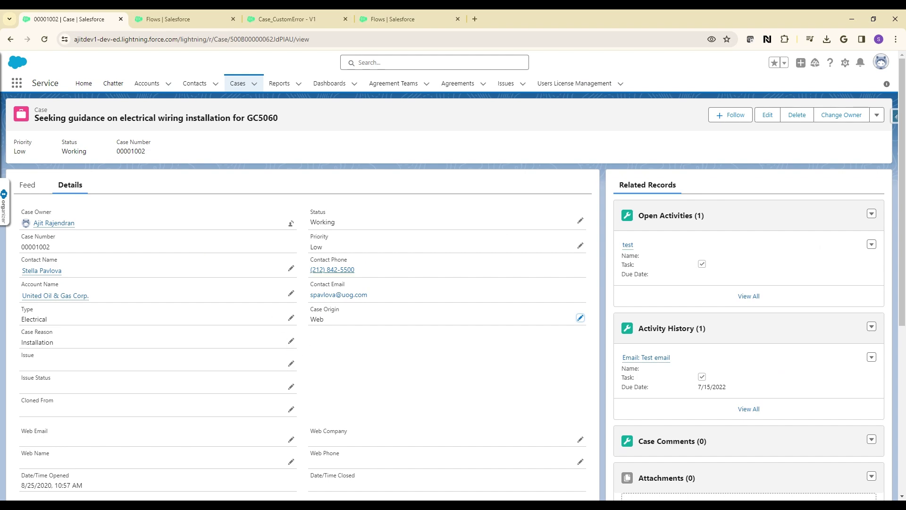
Step: Save the case with blank Internal Comments to see the inline flow error, then return to Flow Builder
scroll(333, 273, "down", 4)
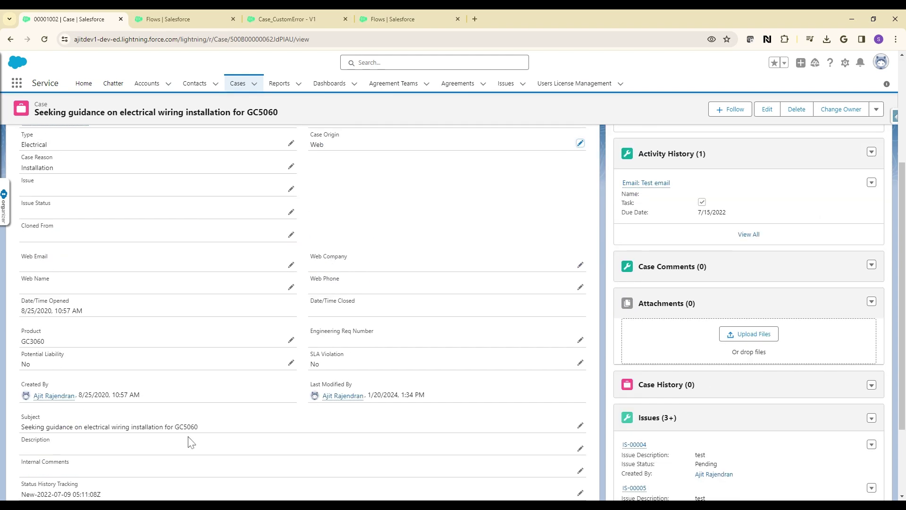
scroll(192, 442, "down", 2)
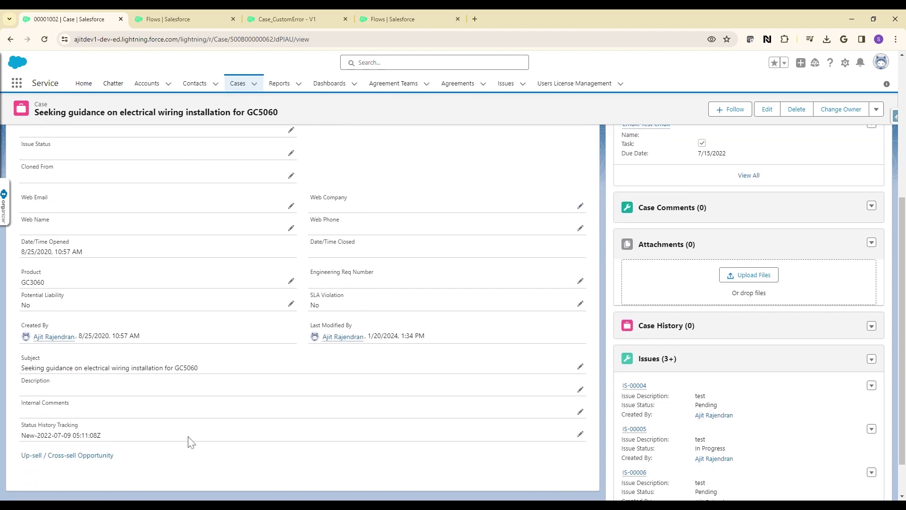
double_click(265, 412)
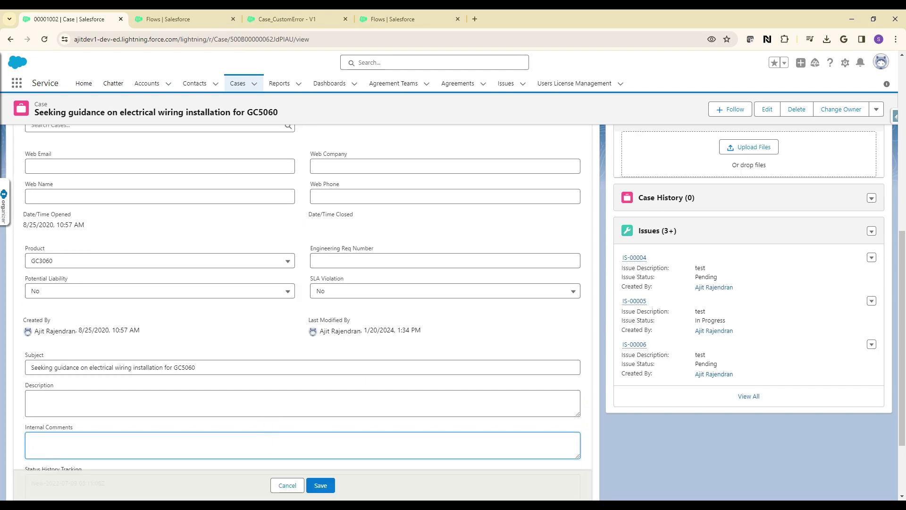
left_click(320, 487)
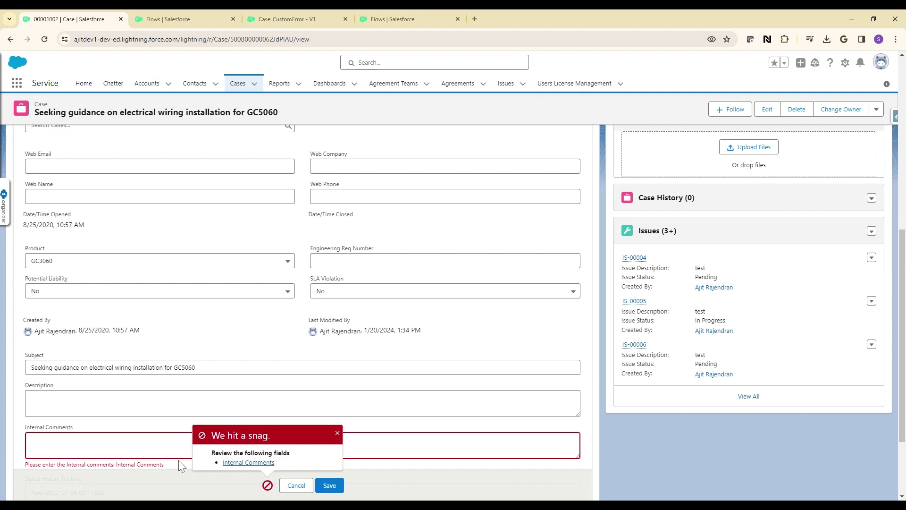
scroll(302, 330, "down", 2)
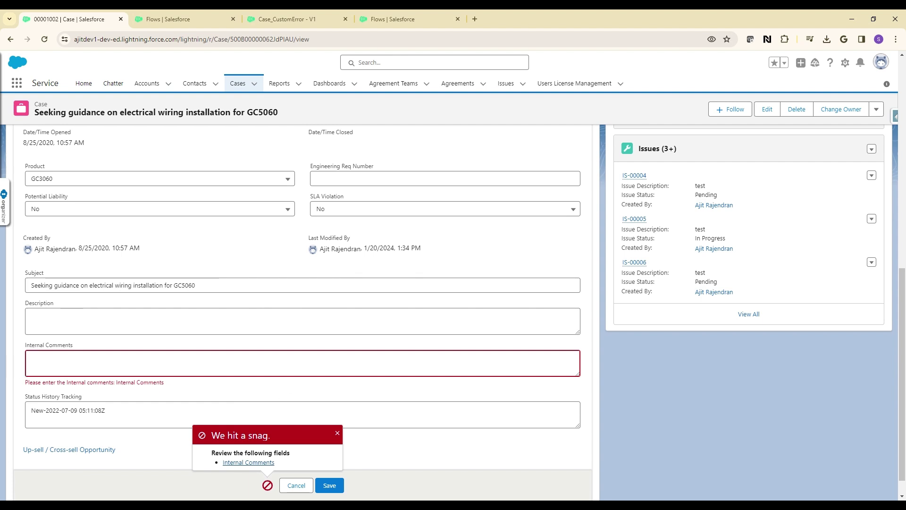
key("ctrl+3")
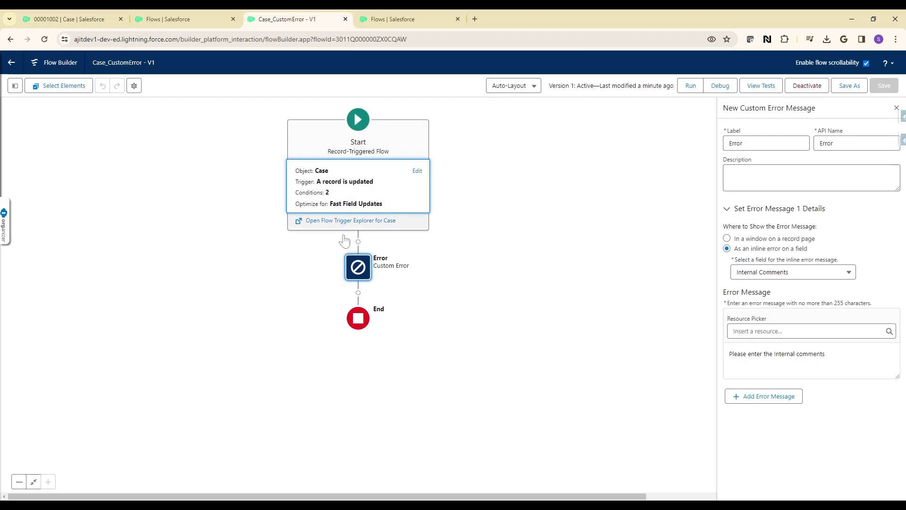
Step: Insert a Decision element, Decision 1, right after Start
left_click(358, 241)
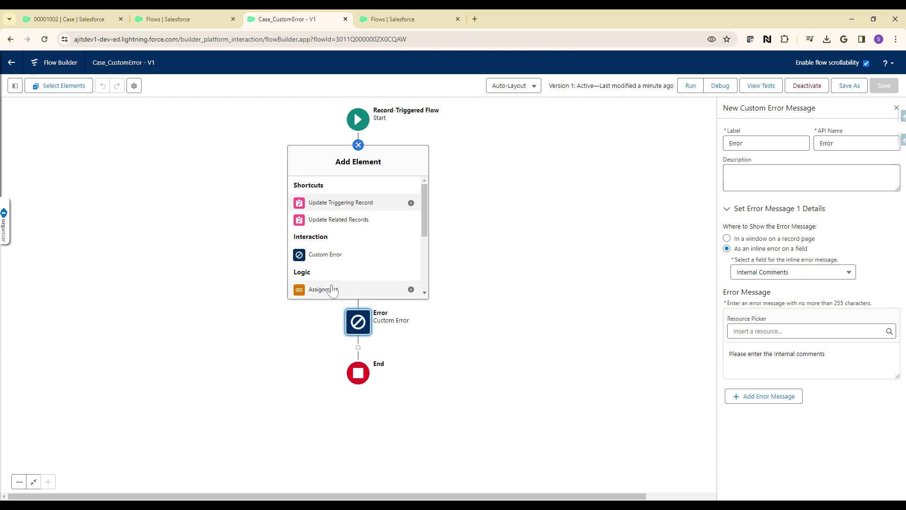
scroll(333, 289, "down", 1)
left_click(330, 255)
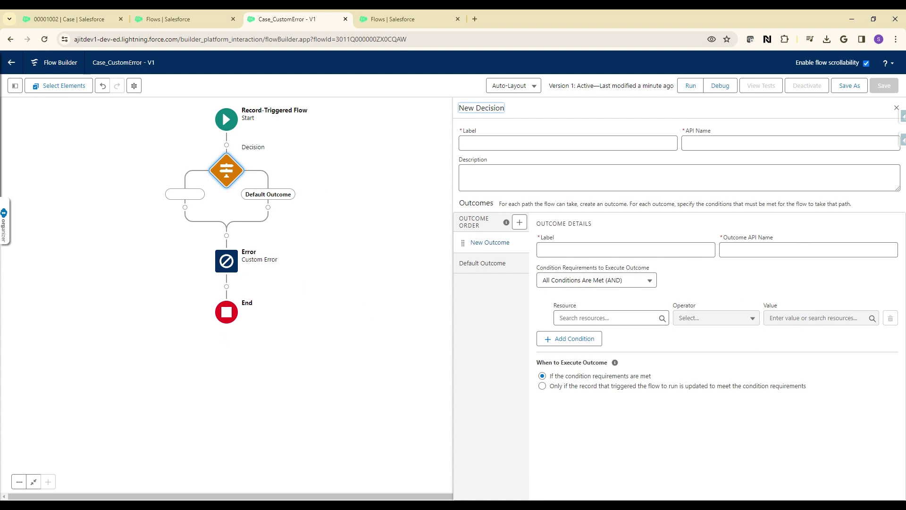
Step: Connect Outcome 1 to the existing Error element and end the Default Outcome branch
left_click(185, 207)
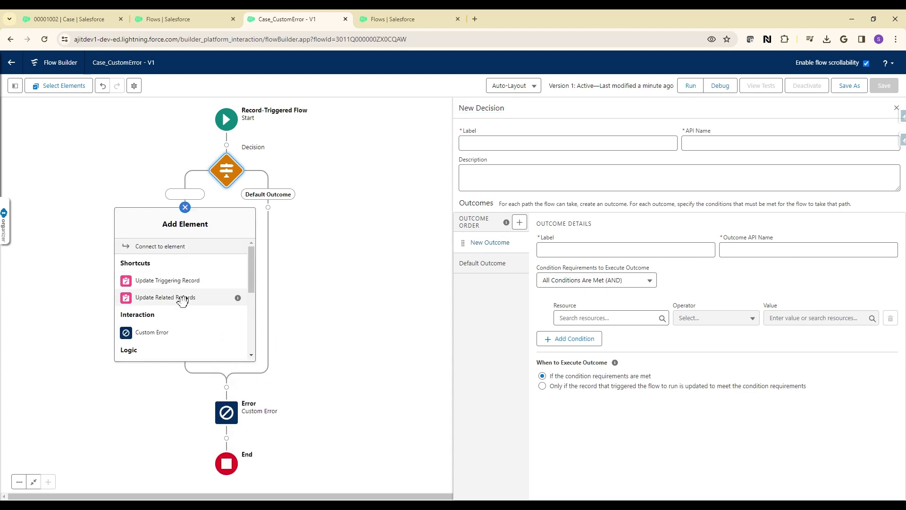
left_click(163, 246)
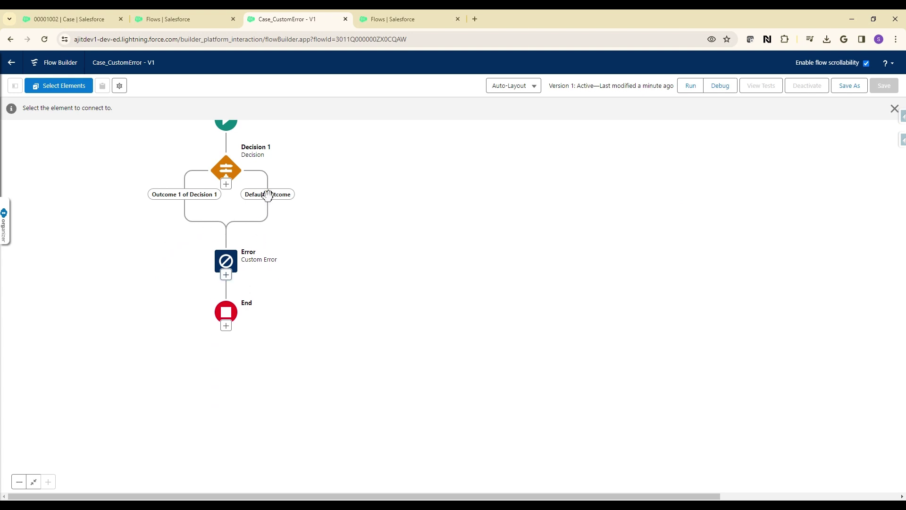
left_click(227, 282)
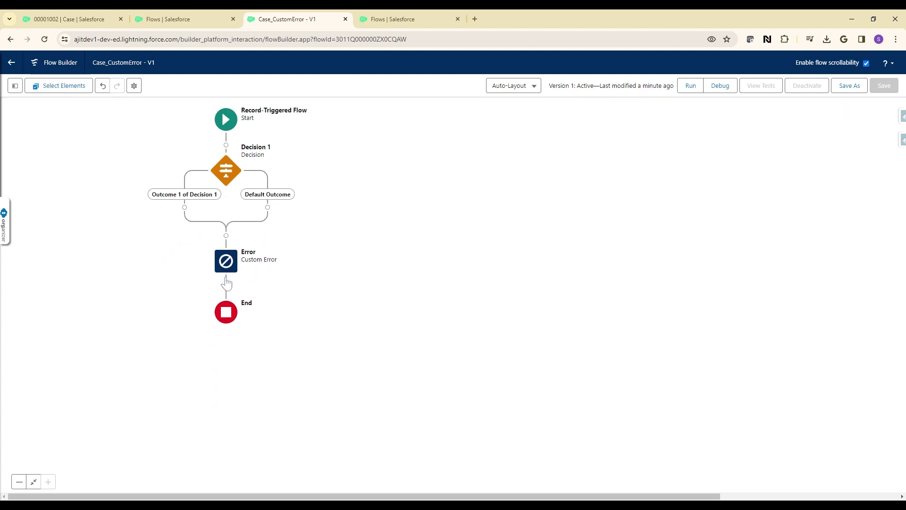
left_click(267, 207)
scroll(250, 320, "down", 3)
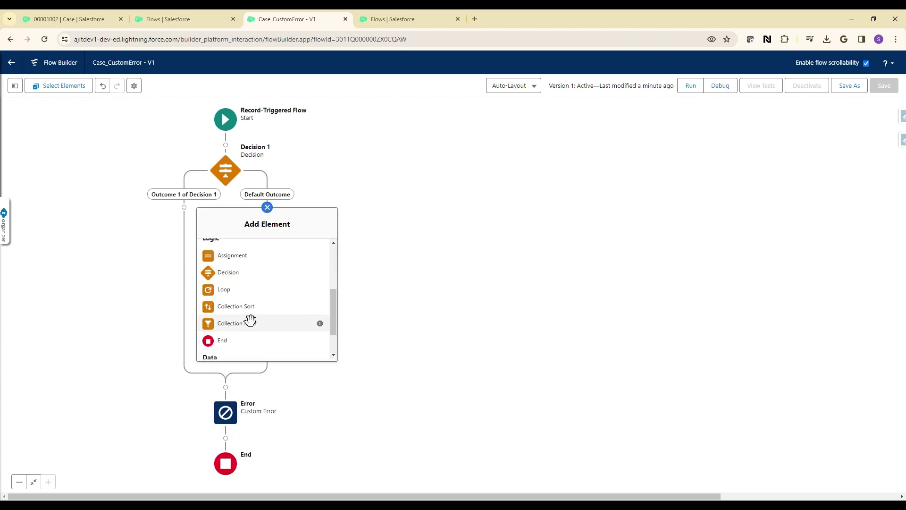
left_click(239, 340)
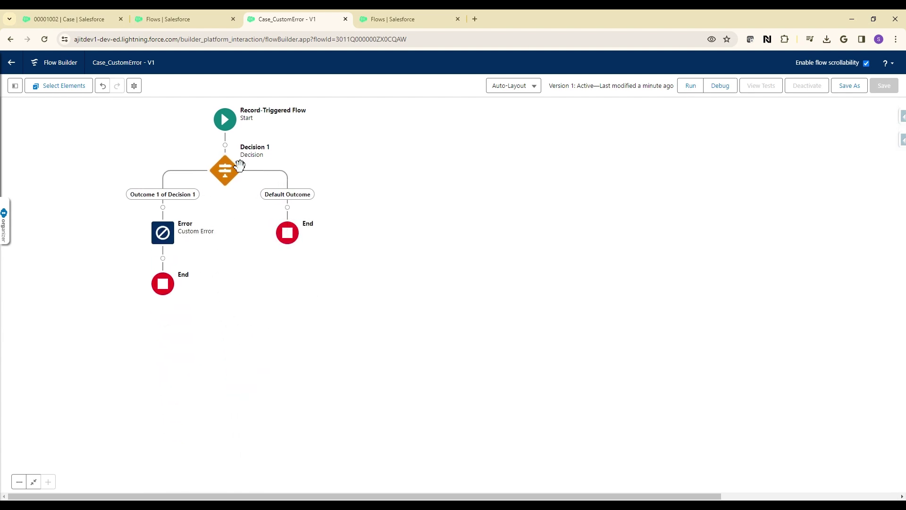